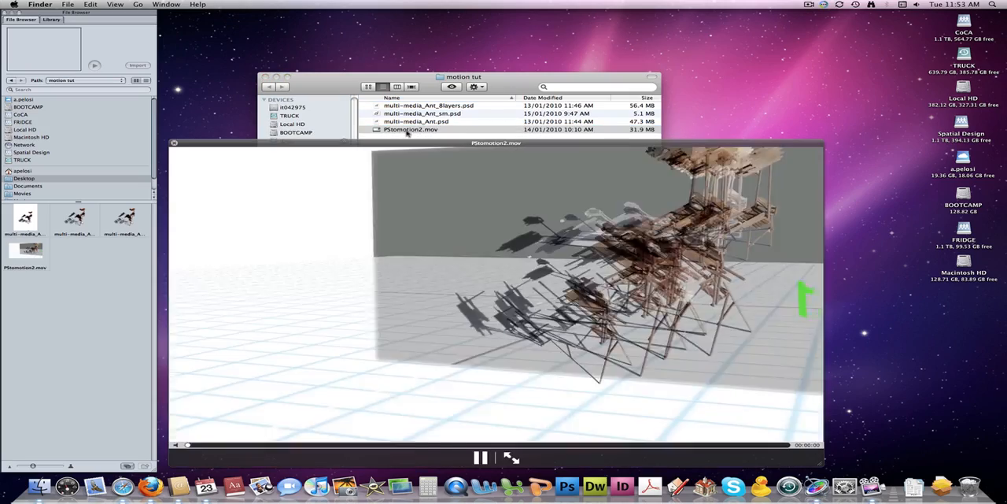
Step: Close the PStomotion2.mov preview and open multi-media_Ant.psd from the motion tut folder in Photoshop
left_click_drag(429, 142, 434, 91)
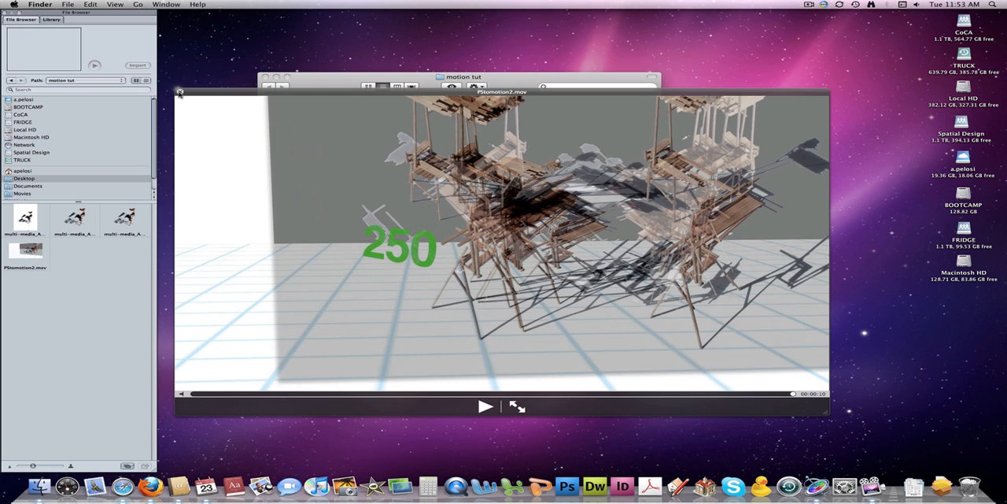
left_click(180, 92)
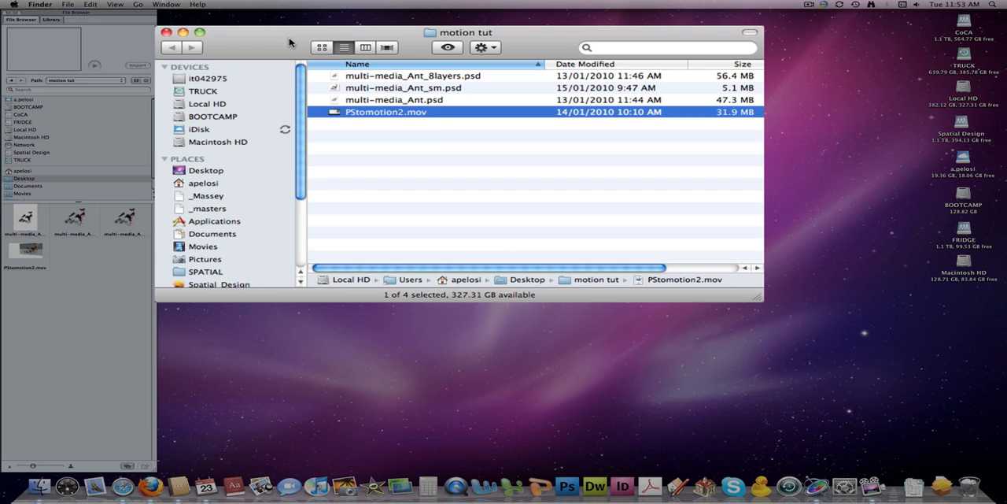
left_click(405, 101)
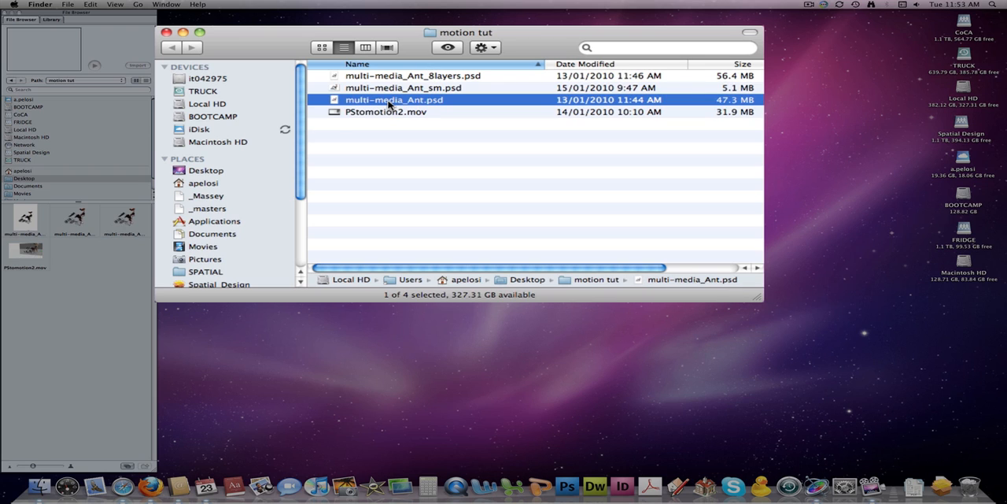
double_click(389, 104)
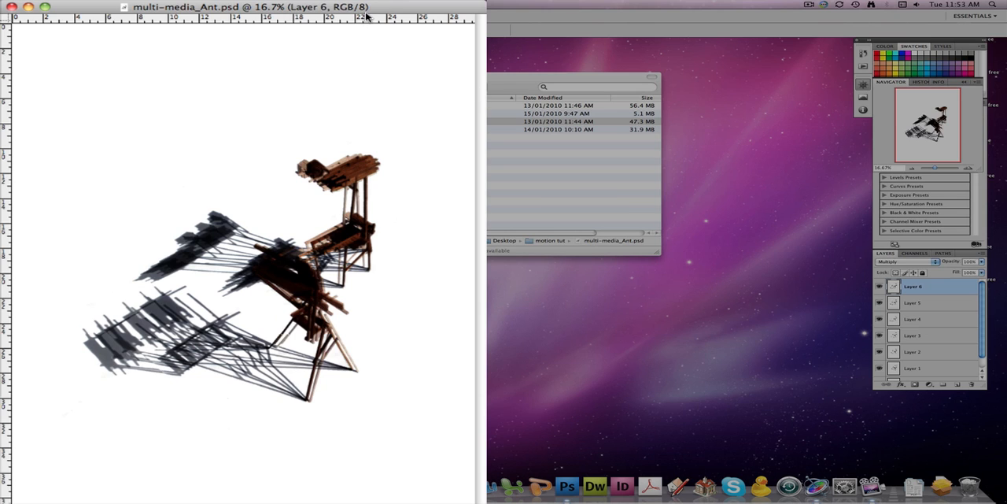
left_click_drag(377, 7, 402, 0)
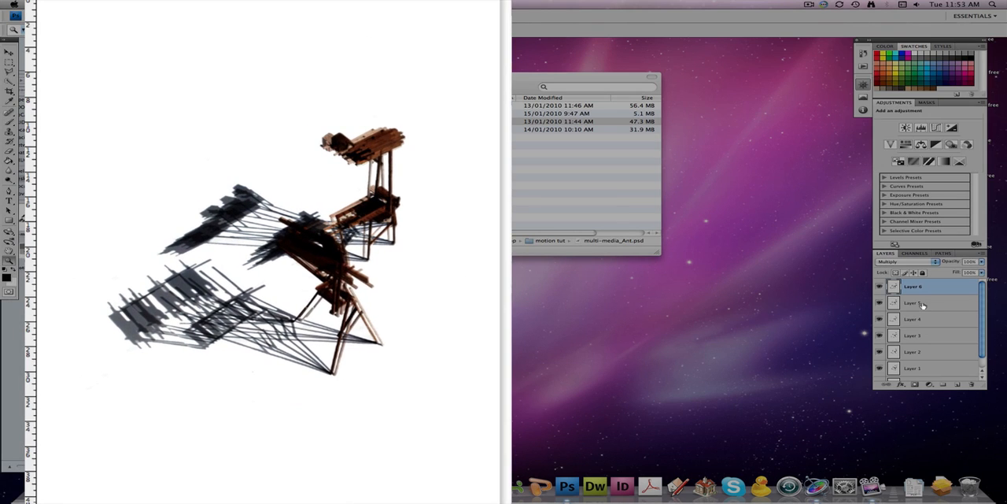
Step: Delete the Background layer from the multi-media_Ant.psd document
left_click(918, 354)
left_click_drag(983, 301, 984, 318)
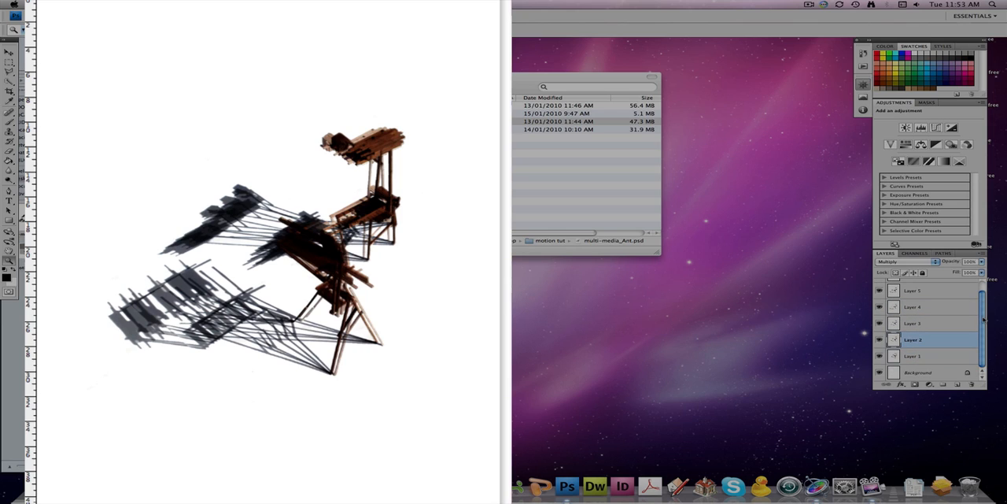
left_click(919, 372)
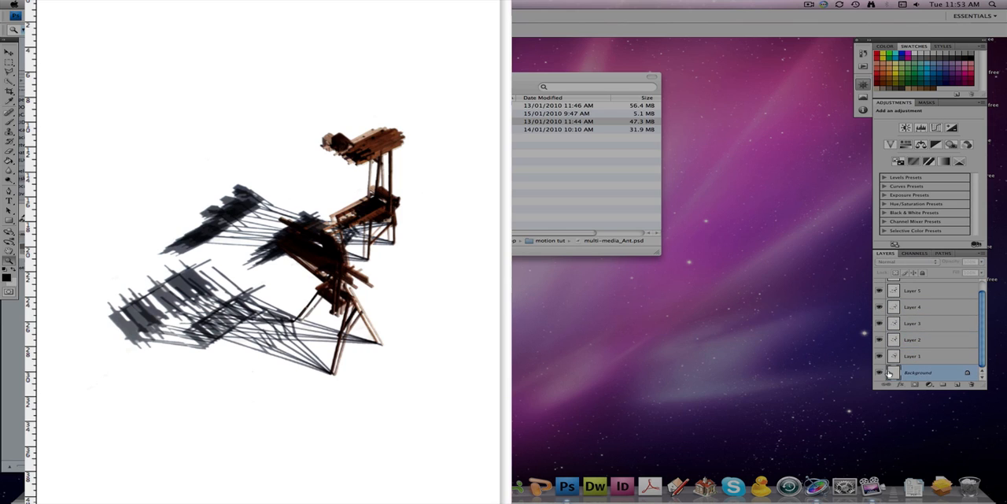
left_click_drag(968, 379, 973, 385)
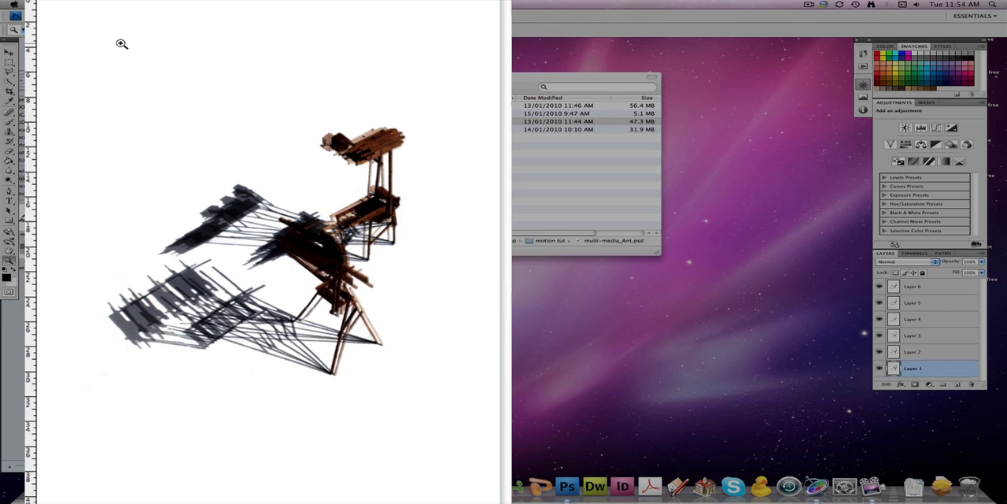
Step: Set the transparency grid size to Medium in the Transparency & Gamut preferences
left_click(81, 7)
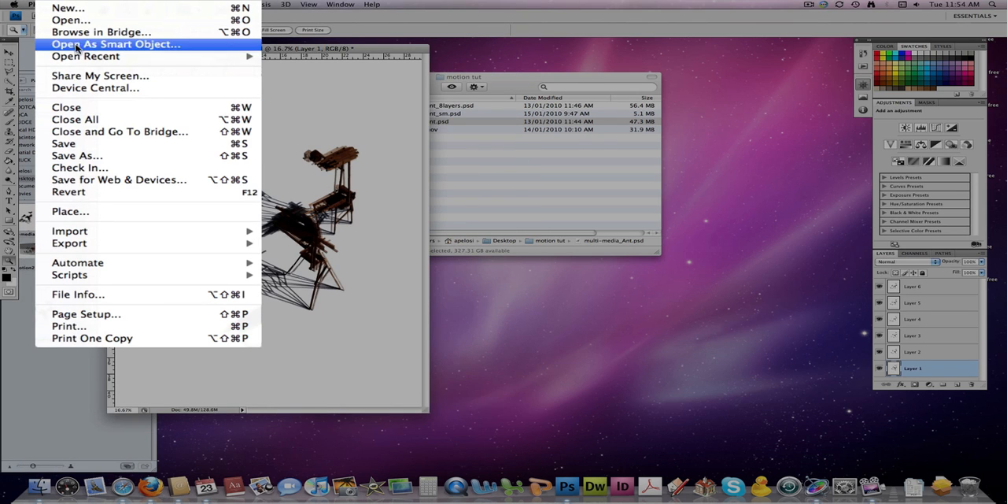
mouse_move(61, 5)
mouse_move(55, 31)
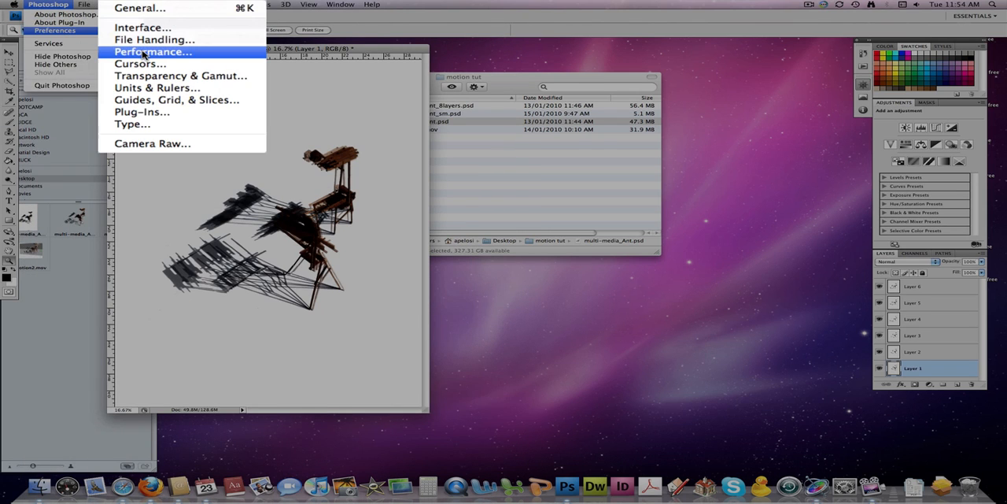
left_click(166, 75)
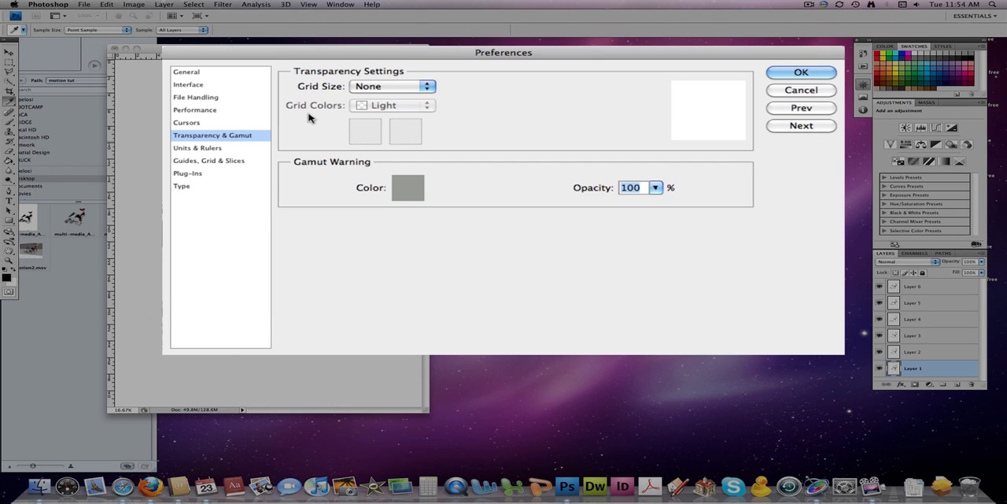
left_click(417, 87)
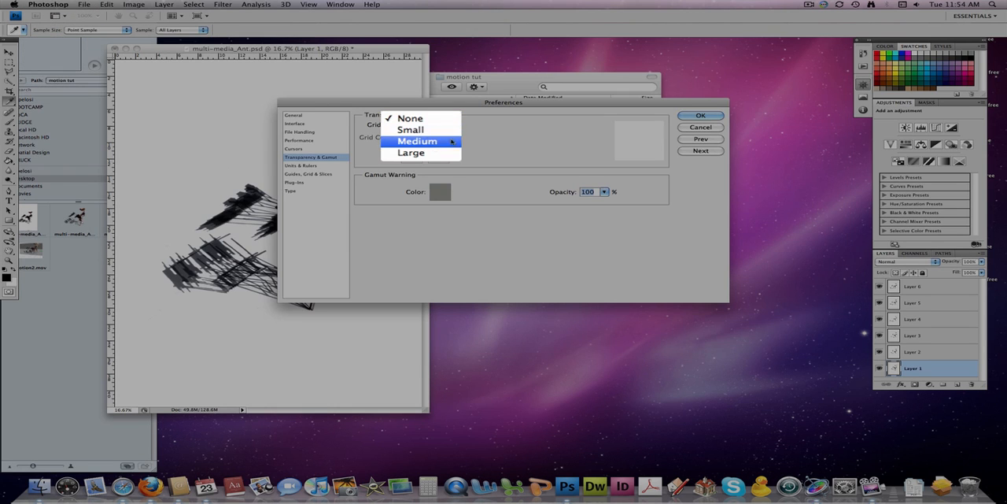
left_click(436, 140)
left_click(801, 72)
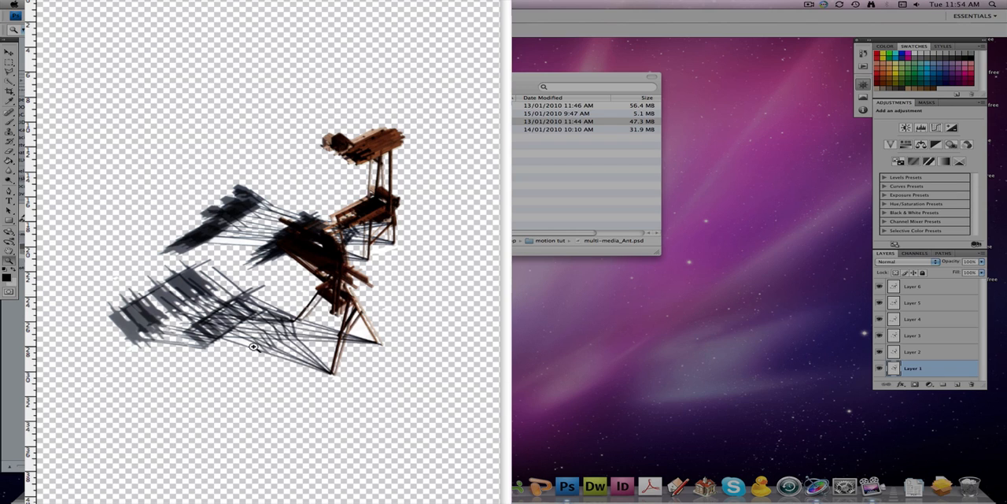
Step: Crop the image closely around the wooden figure and its shadows, trimming the excess transparent area on every side
left_click_drag(120, 134, 439, 405)
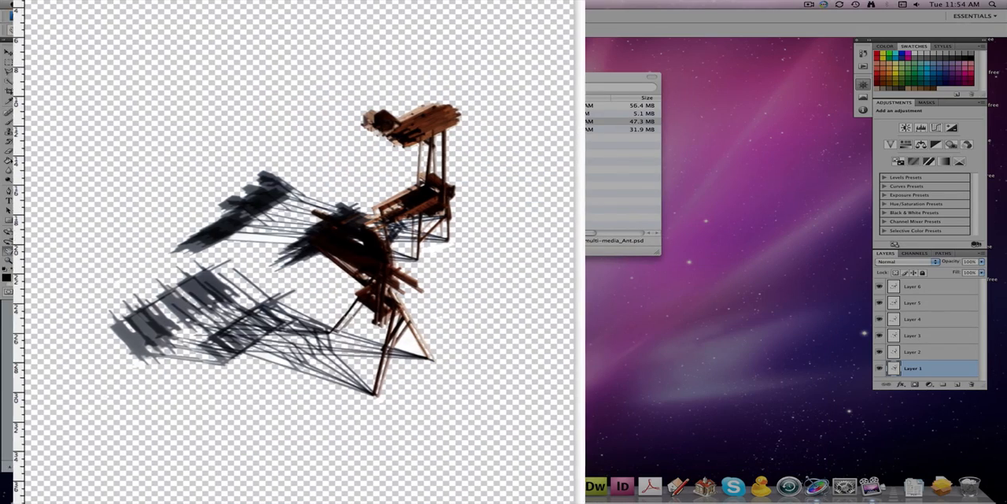
left_click_drag(441, 1, 445, 1)
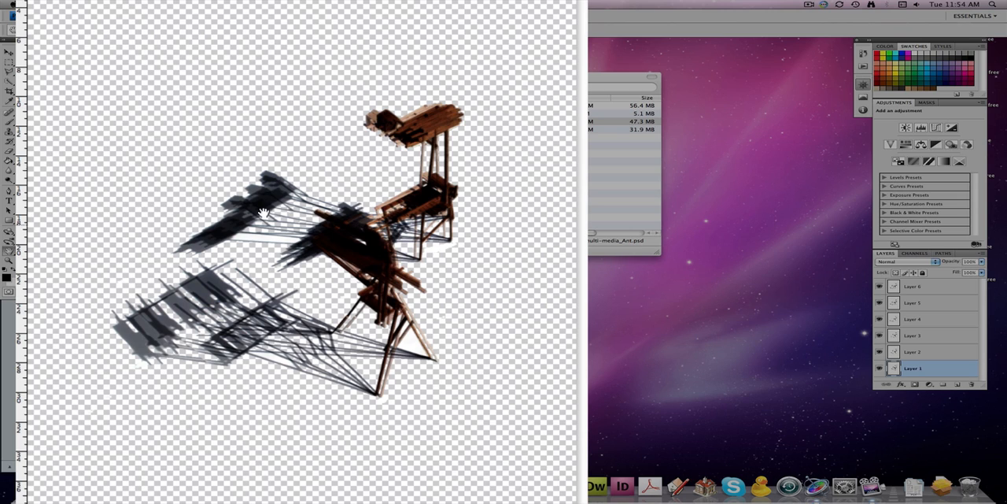
key("c")
mouse_move(41, 89)
left_mouse_down()
mouse_move(262, 192)
mouse_move(477, 333)
mouse_move(492, 394)
mouse_move(484, 402)
left_mouse_up()
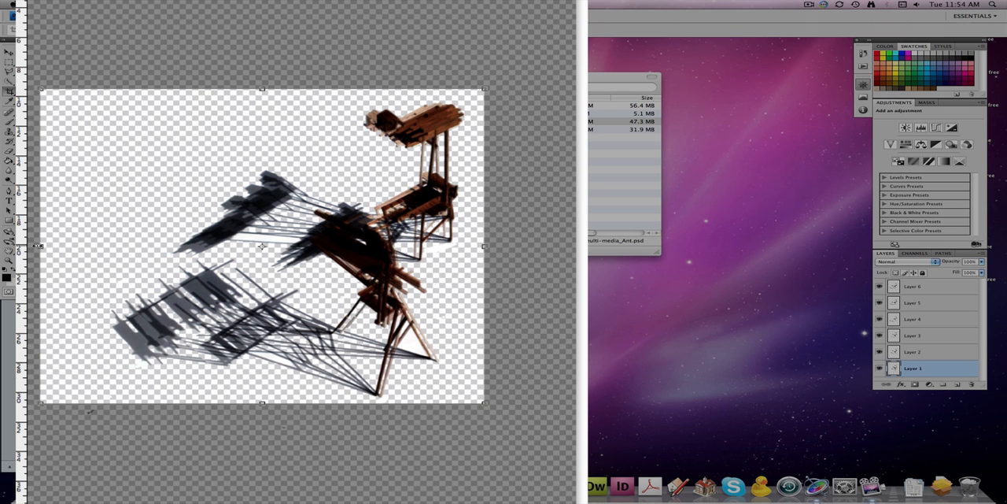
left_click_drag(37, 246, 87, 245)
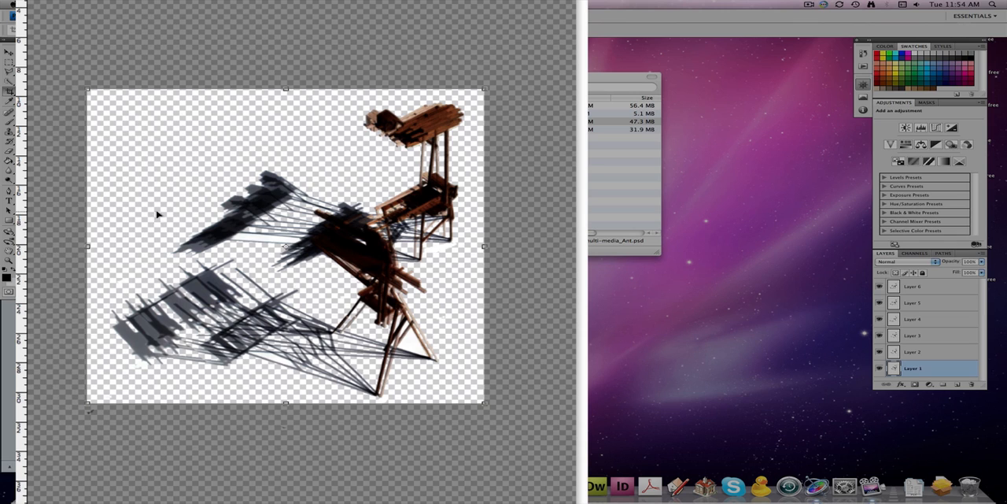
key("Return")
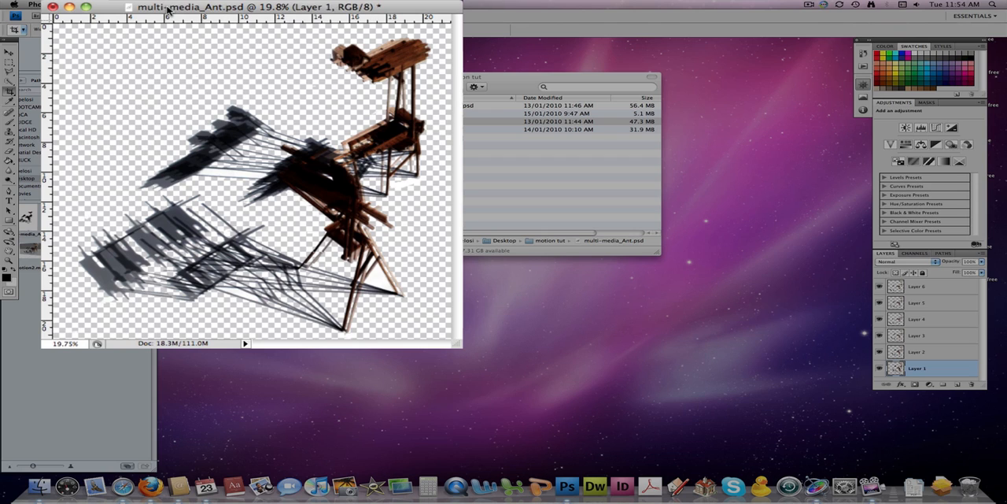
Step: Resize the image proportionally, trying a width of 1280 pixels before setting the height to 720 pixels, and view it at 100%
left_click(130, 4)
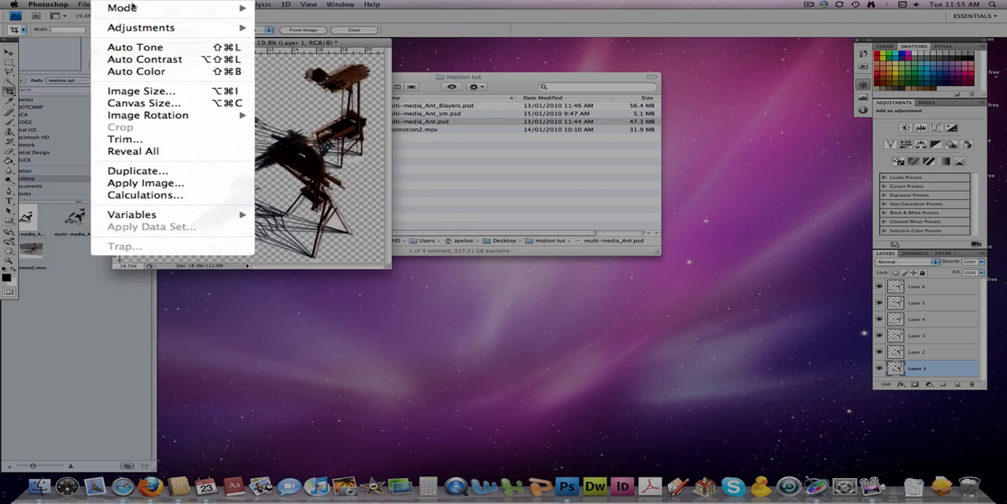
left_click(123, 96)
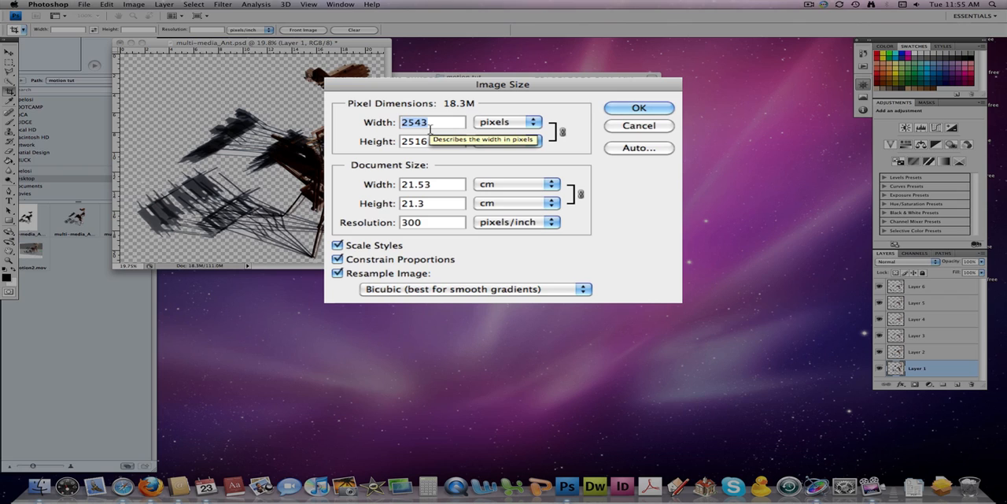
type("12")
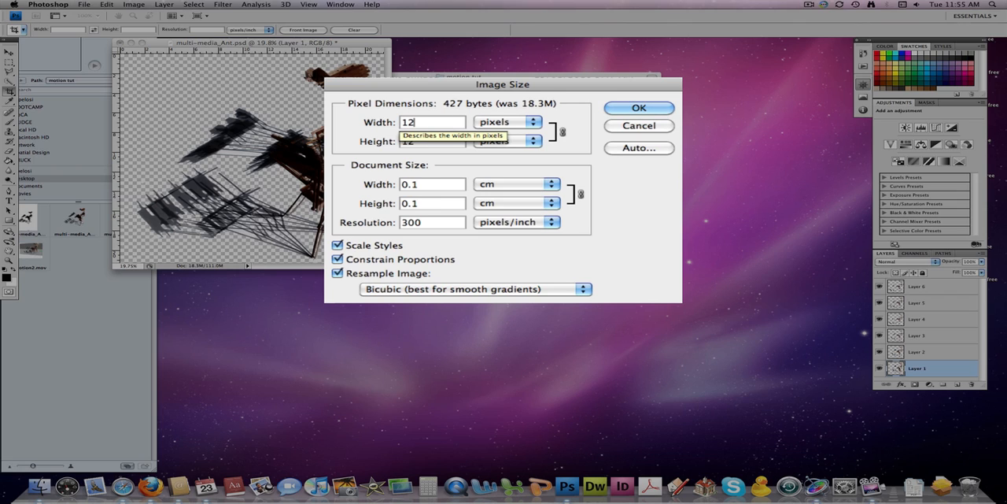
type("80")
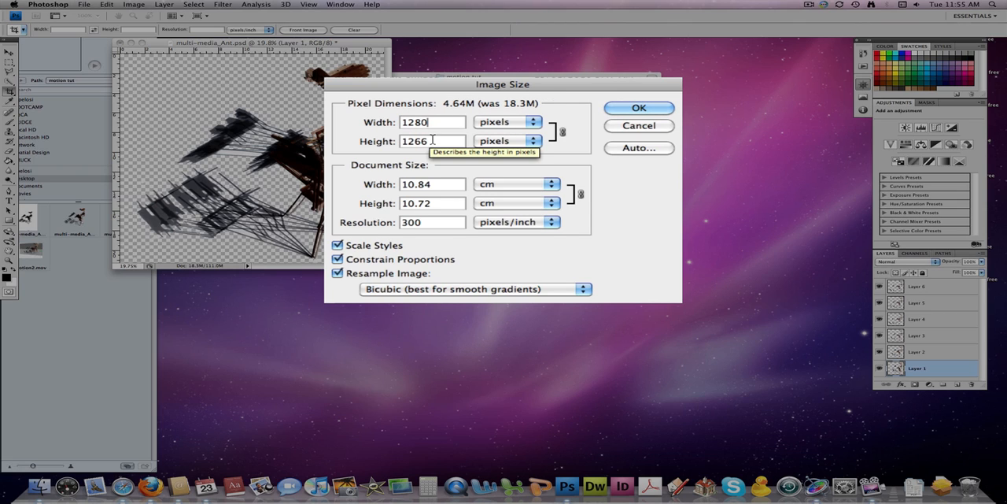
left_click(434, 141)
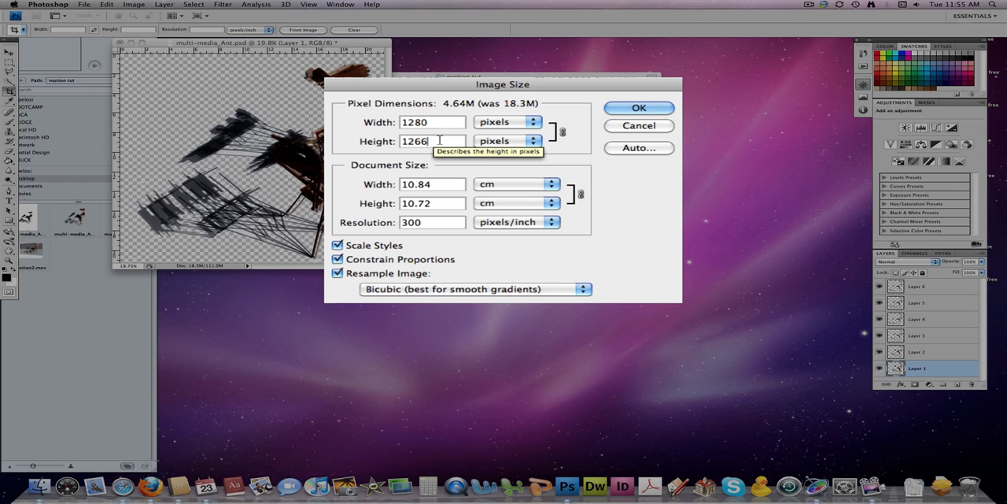
left_click_drag(436, 141, 400, 141)
type("720")
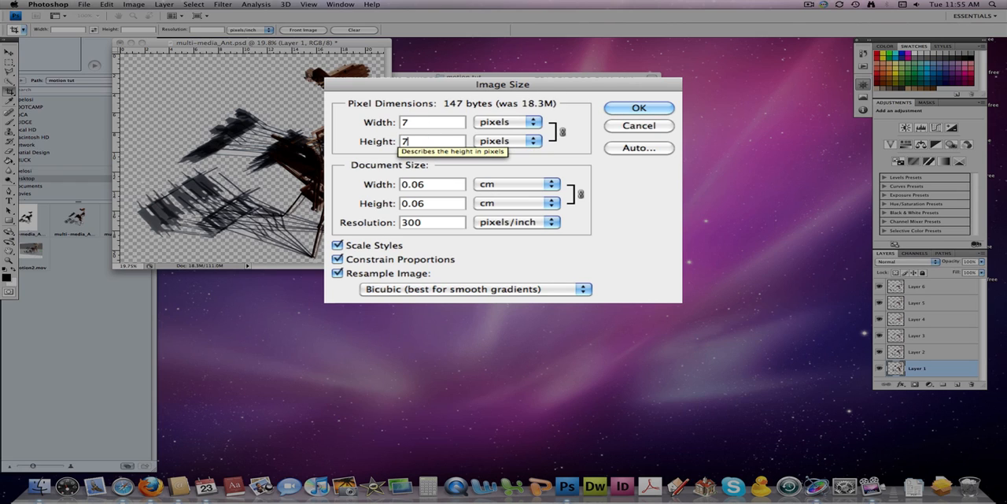
left_click(431, 124)
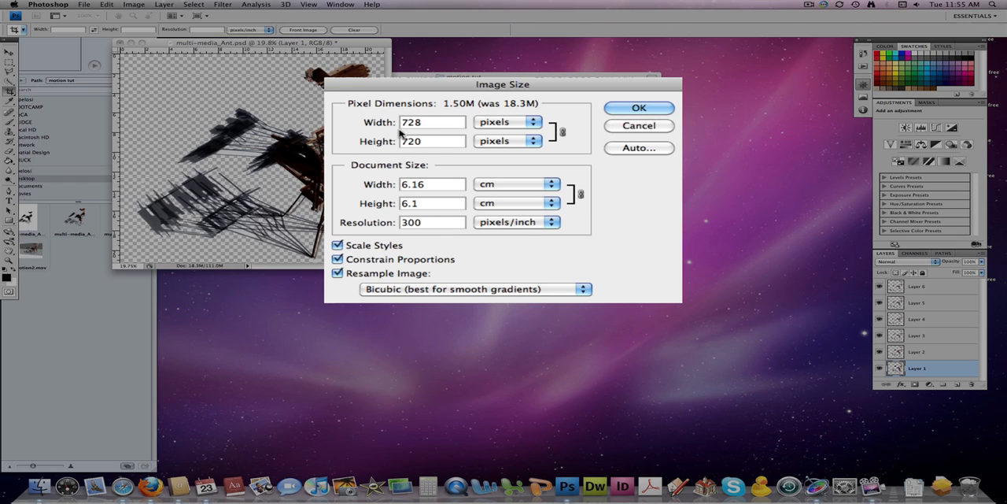
left_click(637, 109)
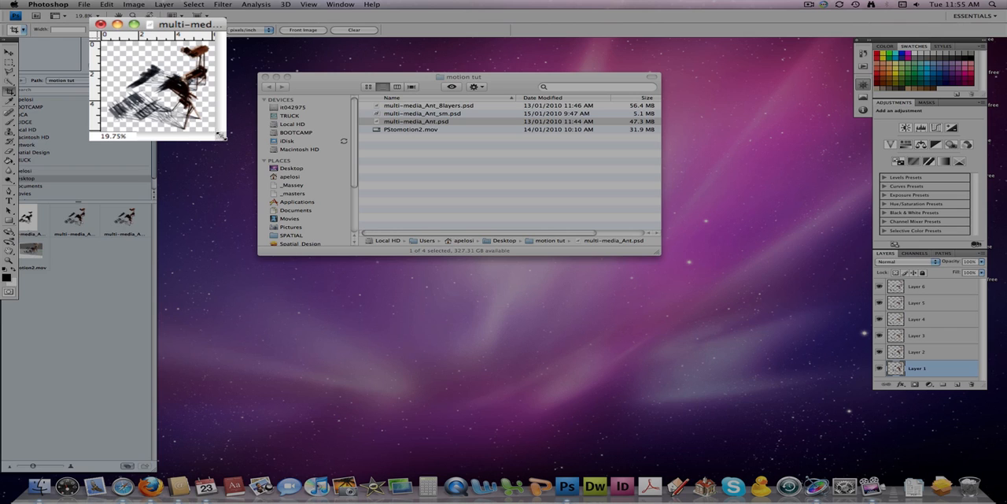
left_click_drag(216, 135, 415, 287)
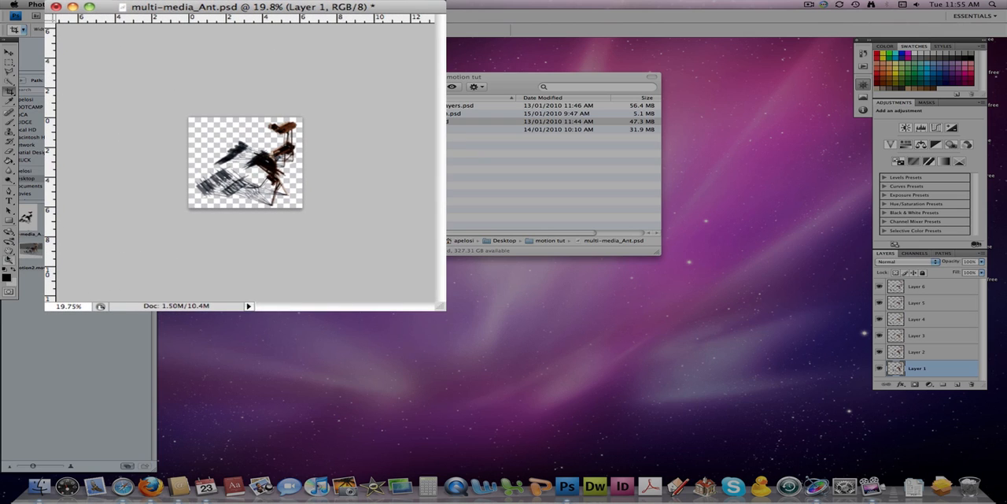
double_click(9, 261)
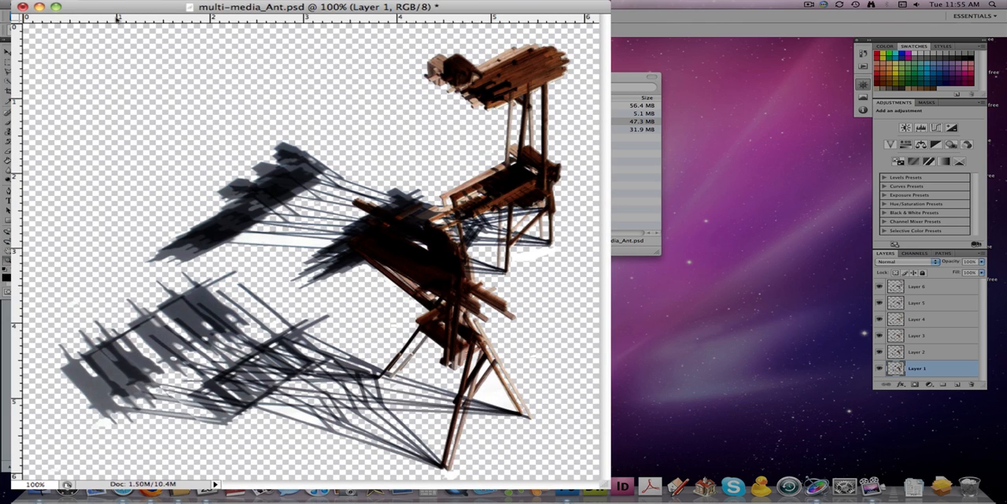
Step: Save the document as multi-media_Ant_resized.psd in Photoshop format with layers and maximized compatibility, and close it
left_click(82, 6)
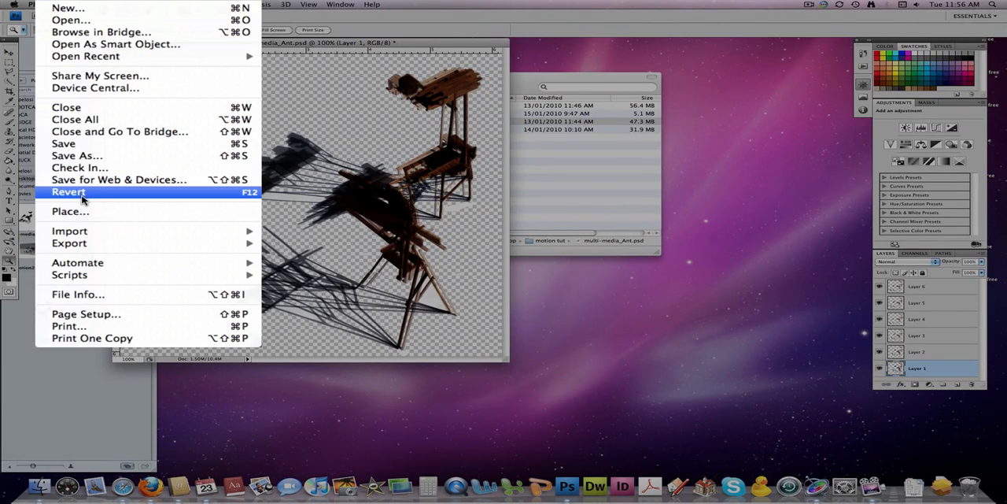
mouse_move(113, 172)
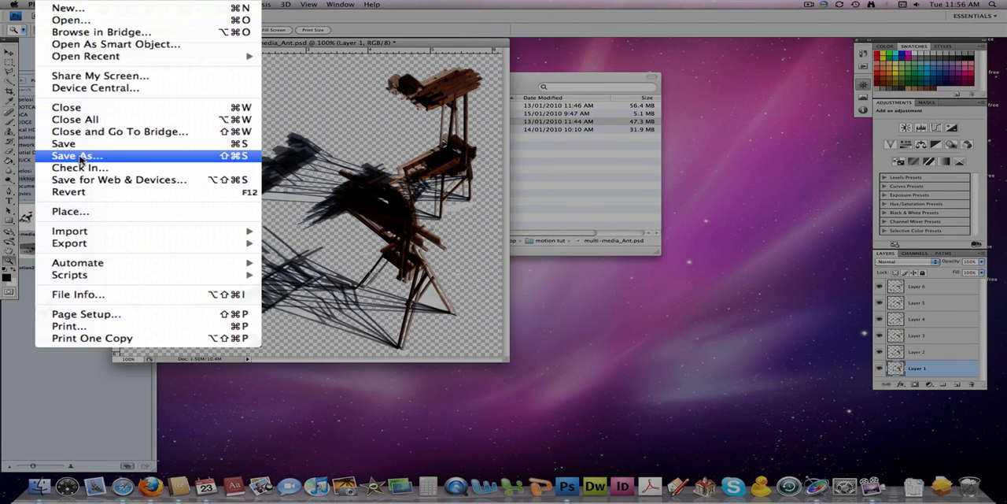
left_click(78, 155)
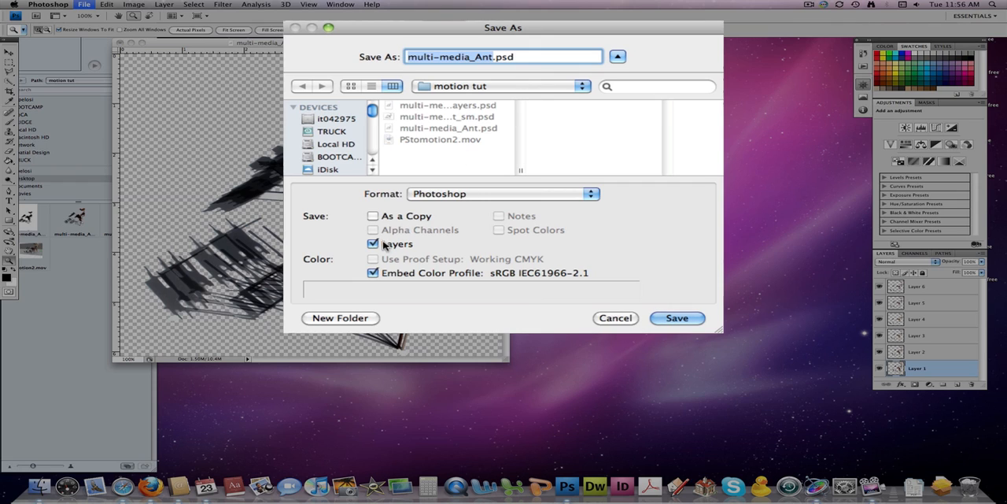
left_click(493, 59)
type("_res")
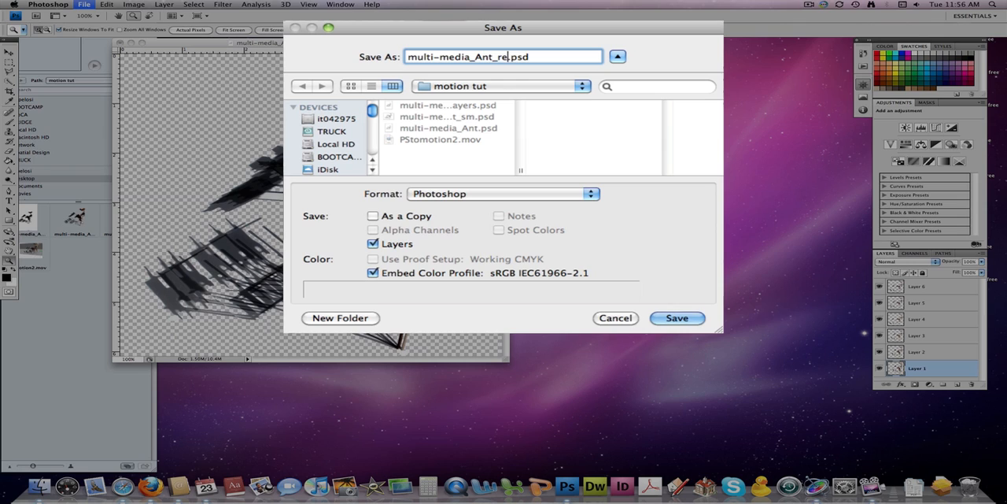
type("ise")
key("BackSpace")
key("BackSpace")
type("zed")
left_click(675, 319)
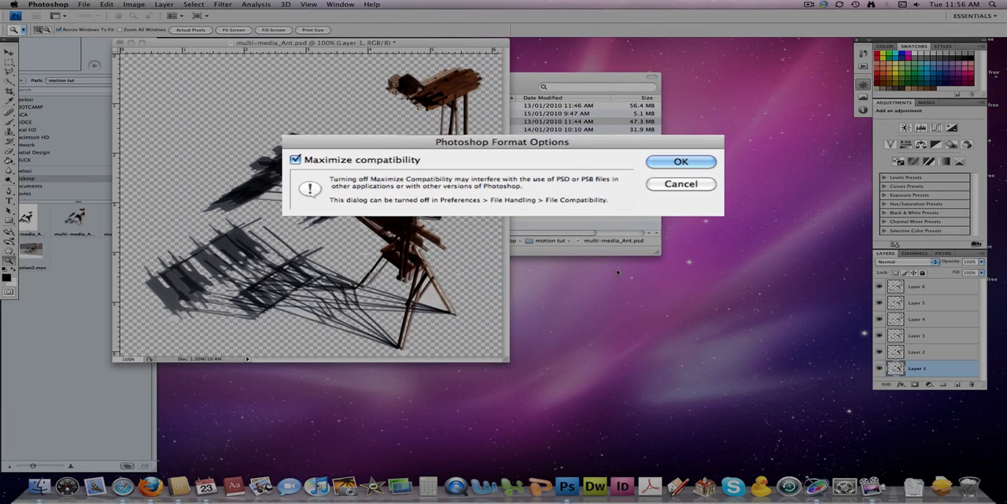
left_click(681, 162)
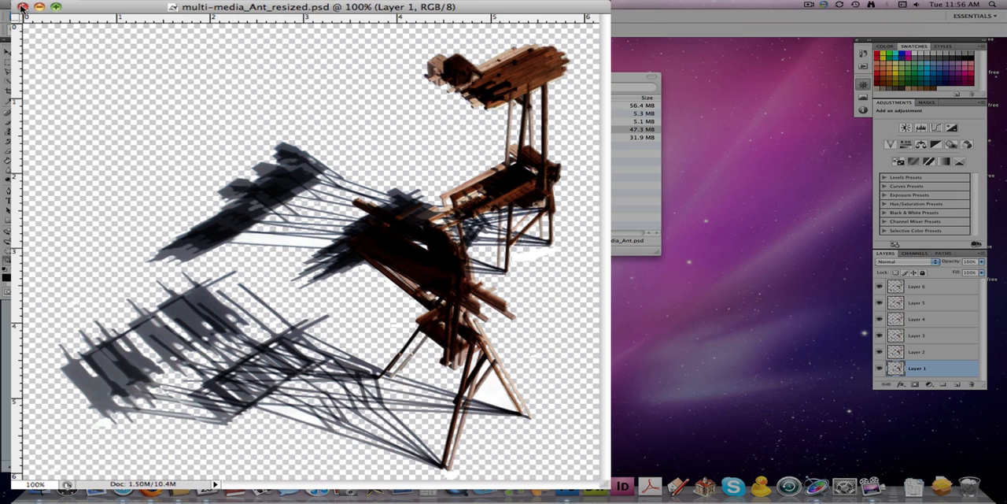
left_click(48, 5)
left_click(47, 118)
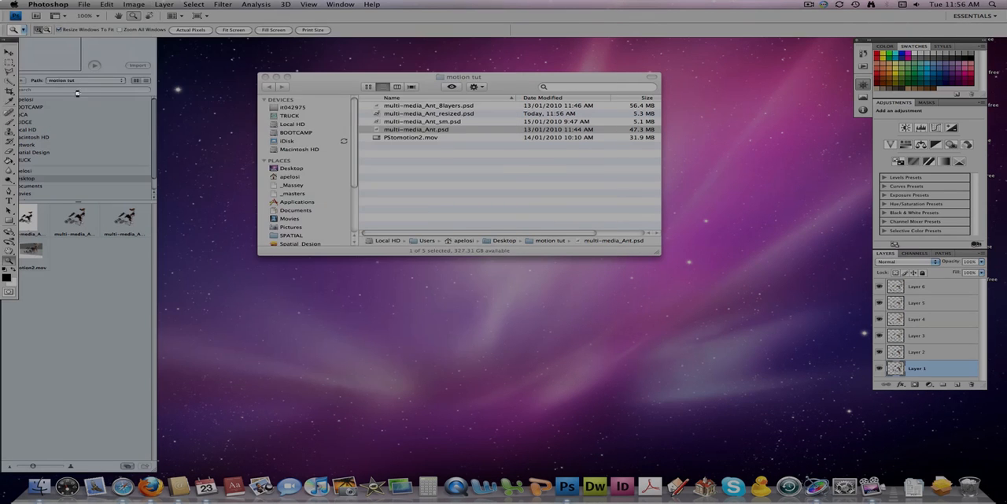
Step: Select multi-media_Ant_resized.psd in the motion tut folder in Finder, and quit and relaunch Motion
left_click(387, 134)
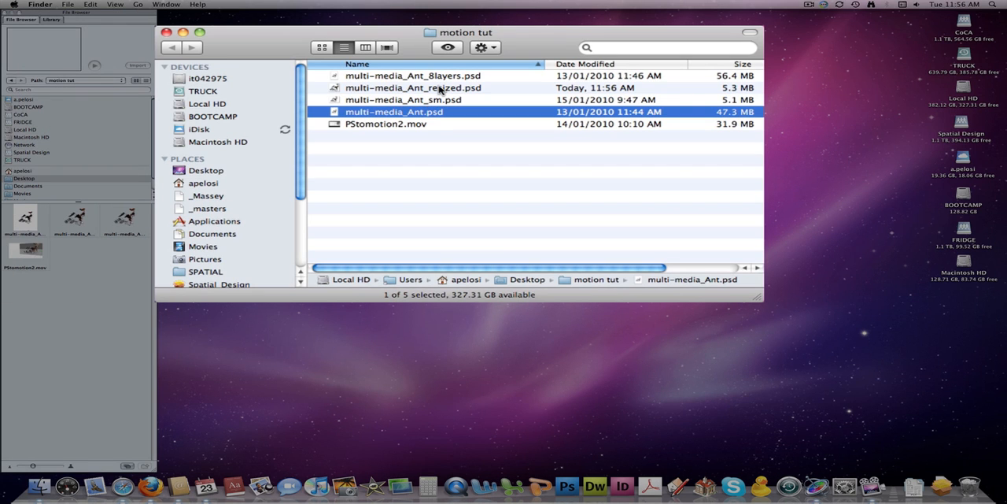
left_click(439, 88)
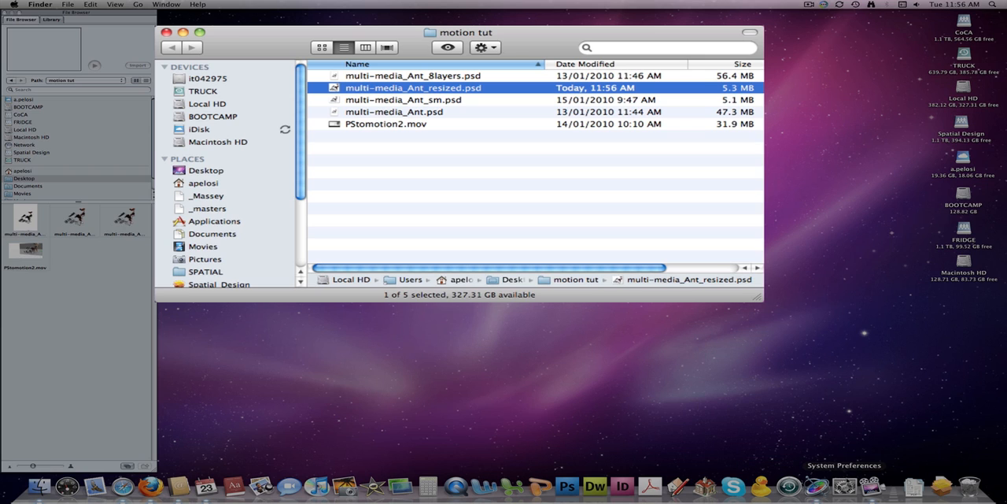
left_click(817, 486)
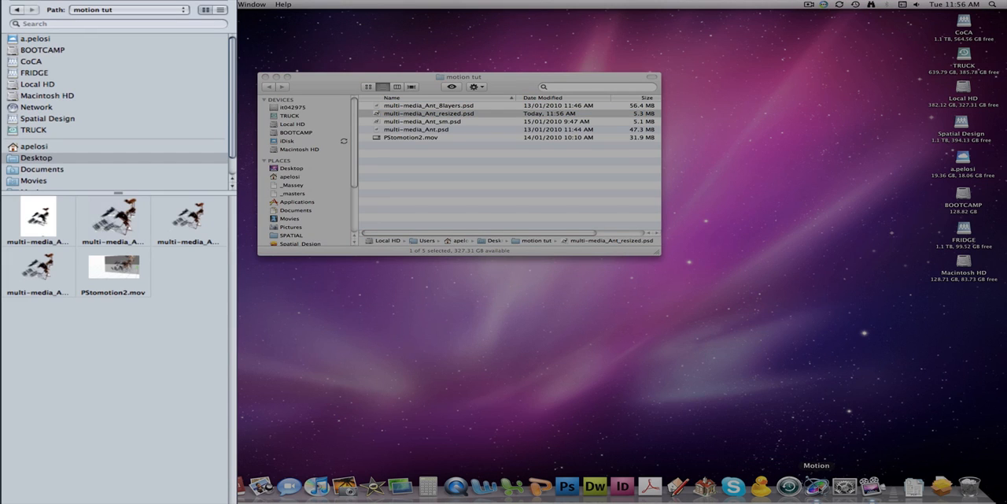
right_click(816, 486)
left_click(827, 464)
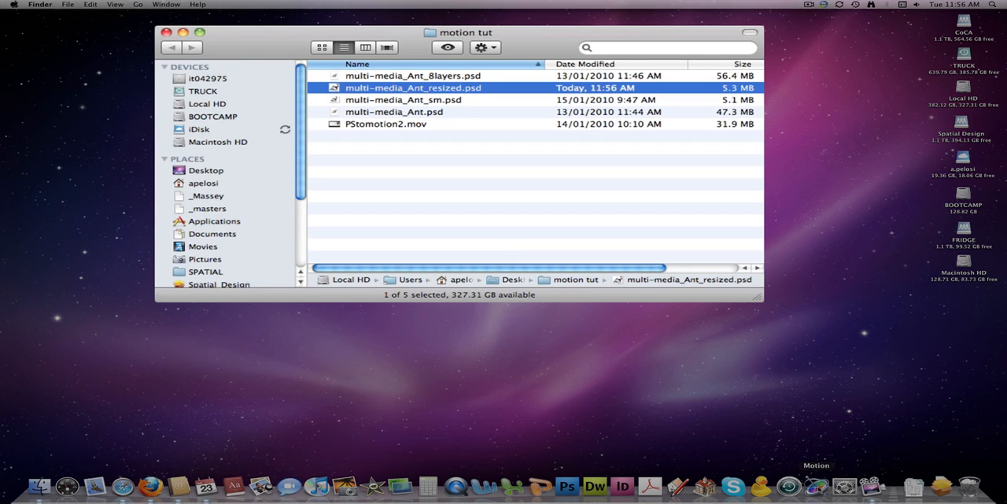
left_click(816, 486)
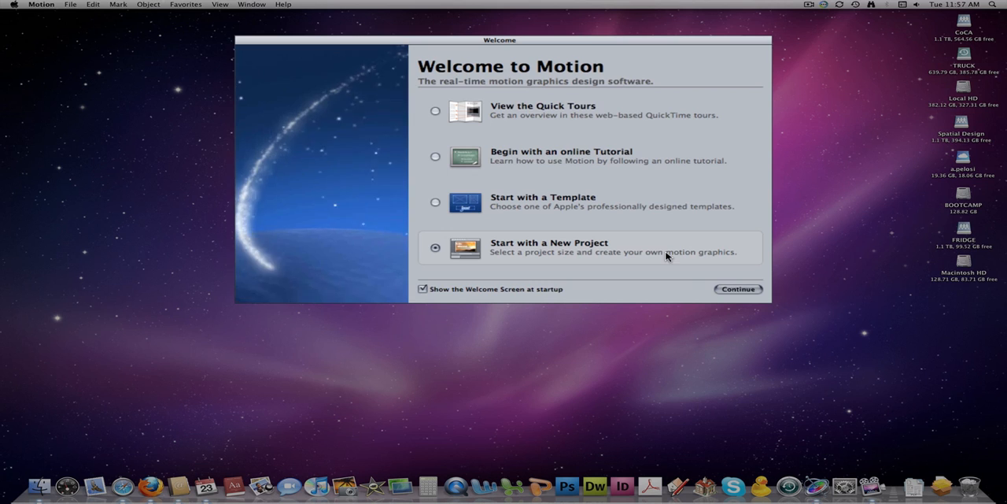
Step: Start a new Motion project using the HDV 720p30 preset
left_click(738, 289)
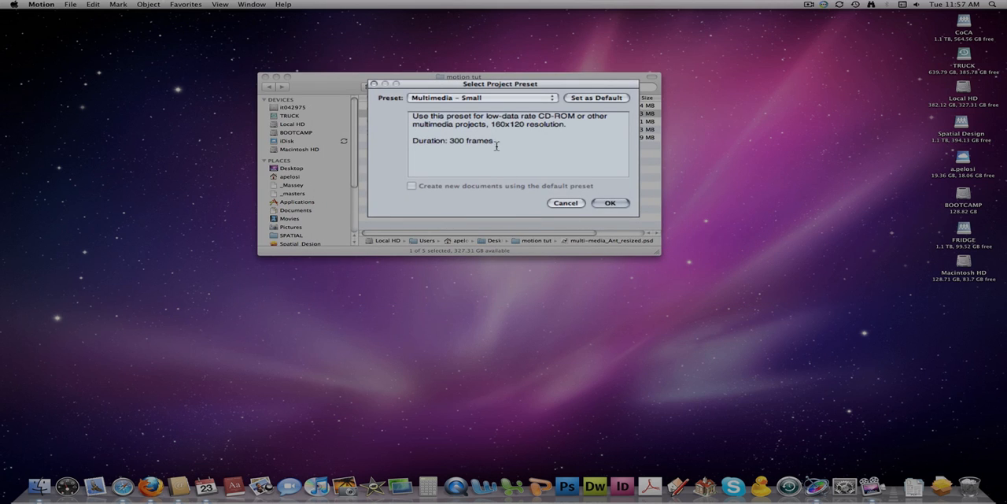
left_click(553, 99)
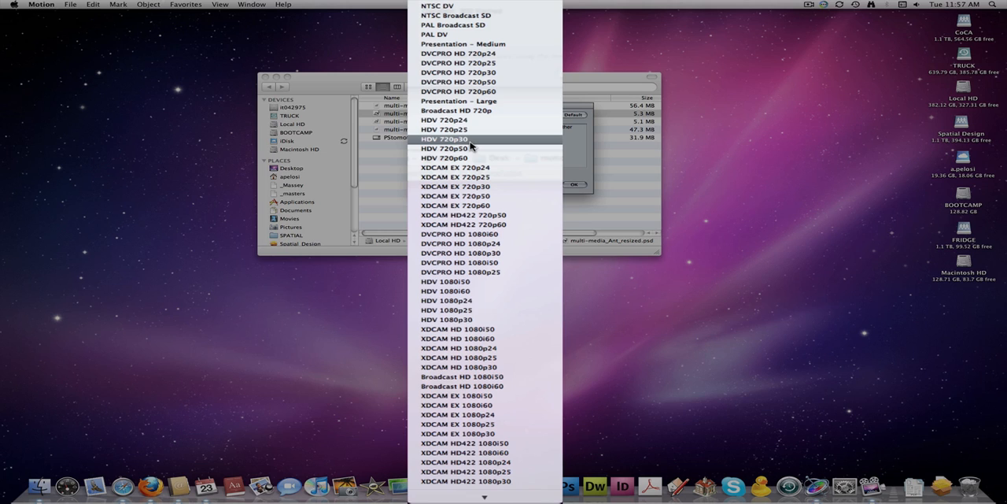
left_click(461, 141)
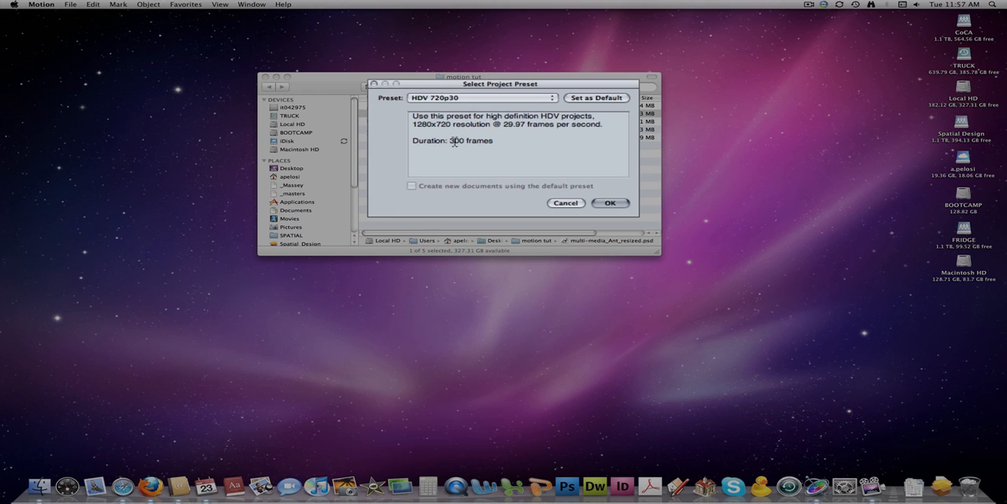
left_click(611, 204)
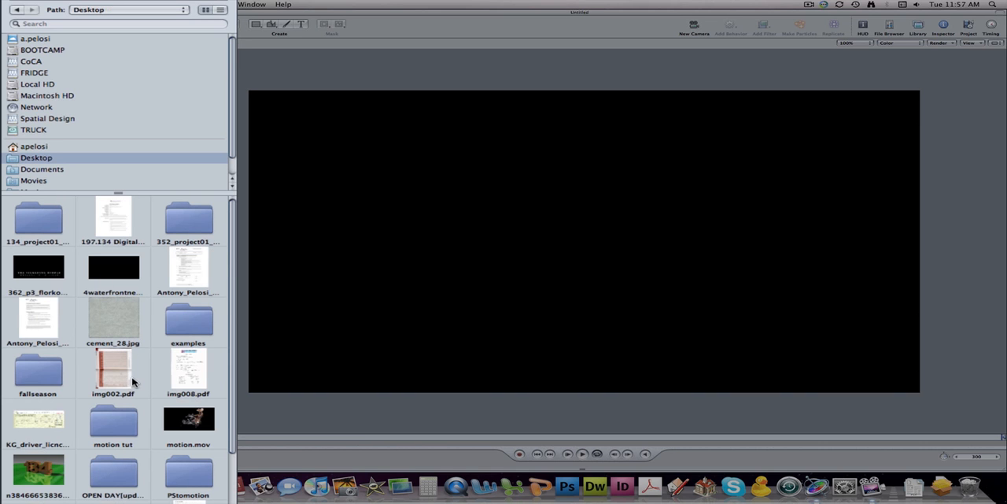
Step: Browse to the motion tut folder on the Desktop and choose it as the save location for the new project
double_click(119, 423)
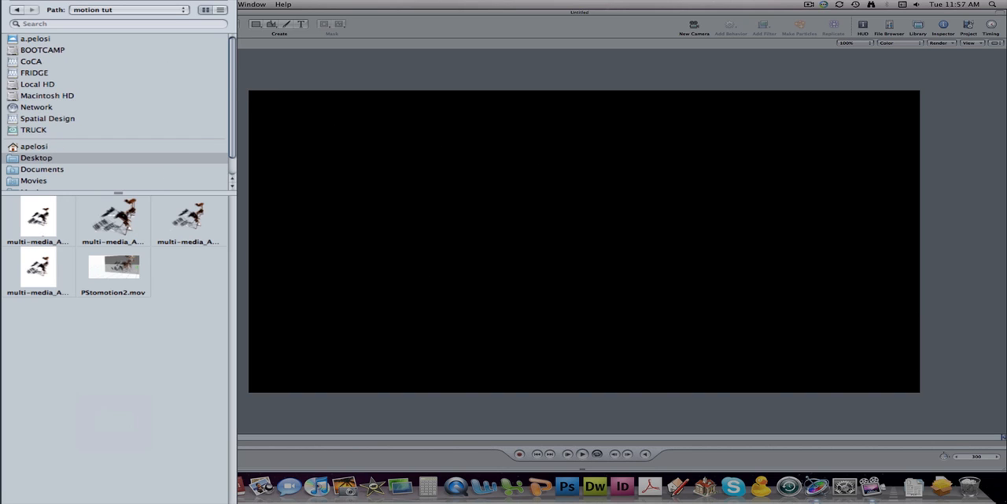
left_click(70, 5)
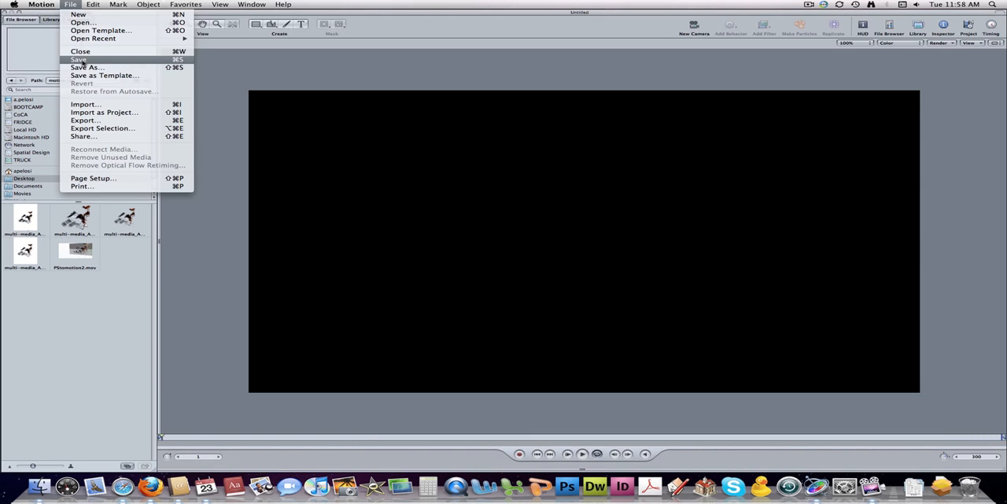
left_click(78, 59)
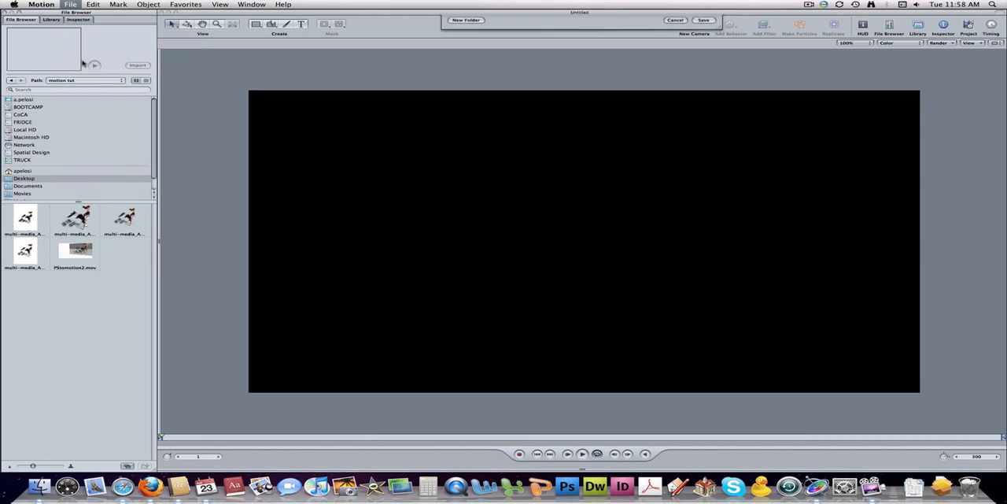
scroll(592, 84, "down", 5)
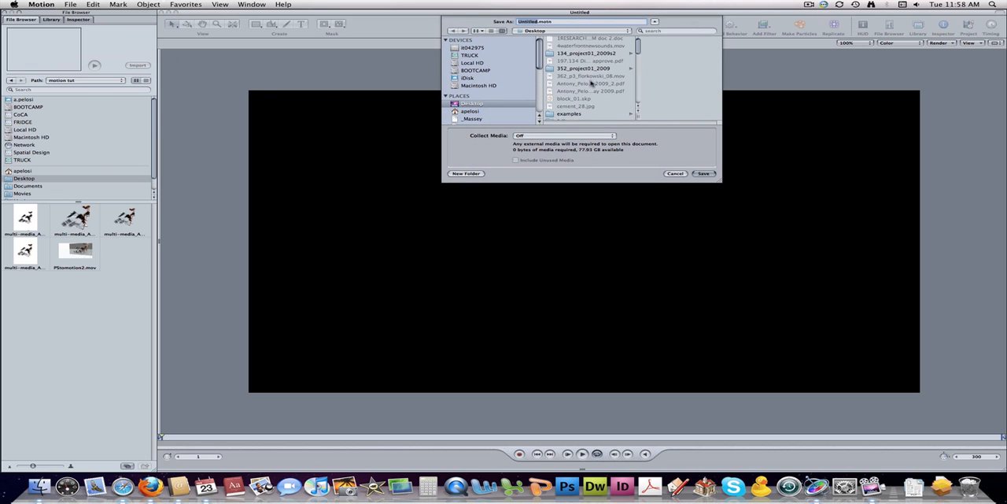
scroll(592, 84, "down", 2)
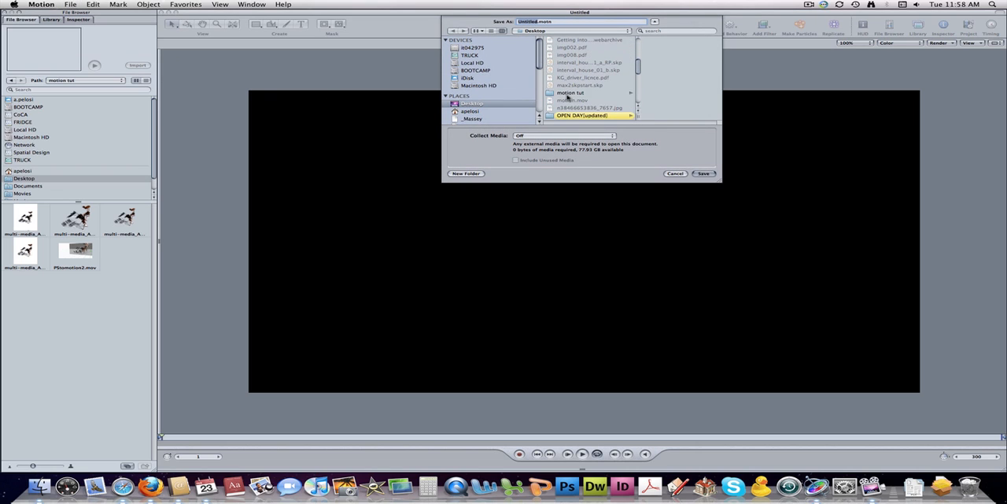
left_click(578, 94)
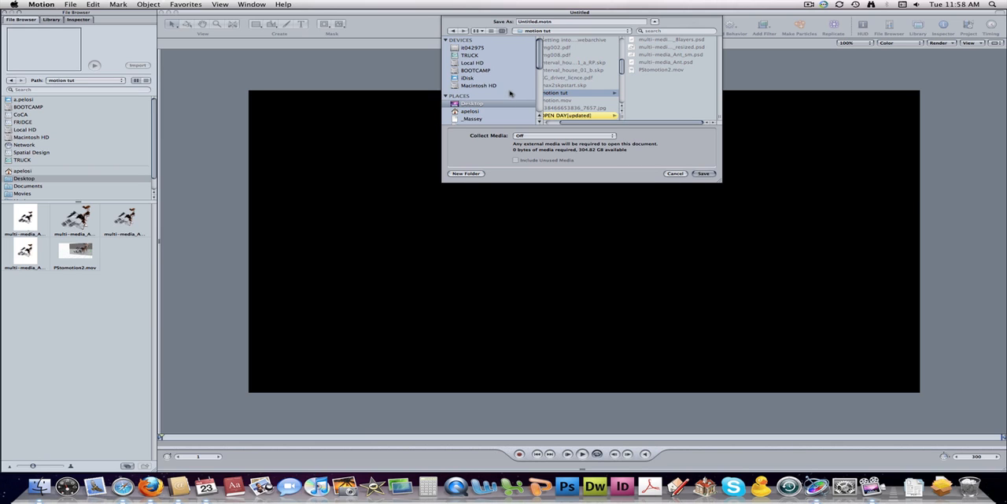
scroll(510, 92, "down", 3)
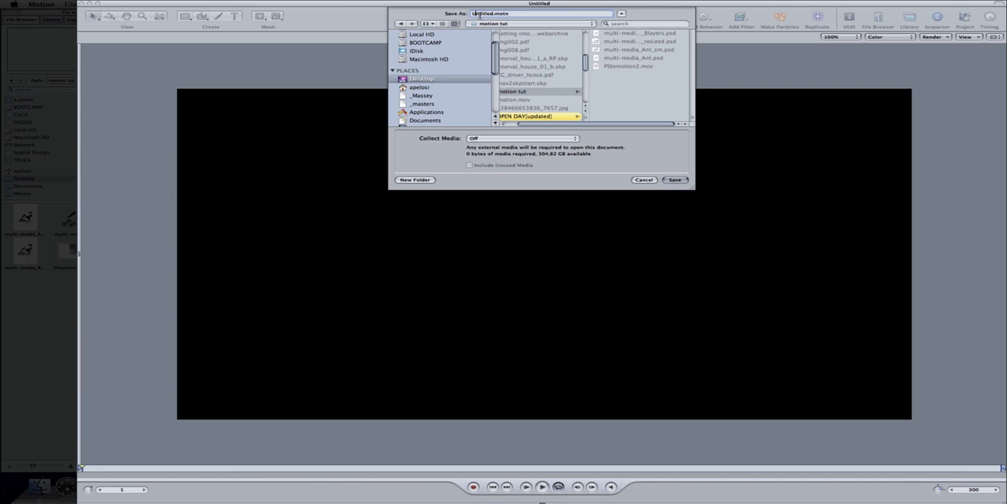
Step: Name the project tut_01, set Collect Media to Copy to Folder, and save it
double_click(482, 14)
type("tut_01")
left_click(576, 139)
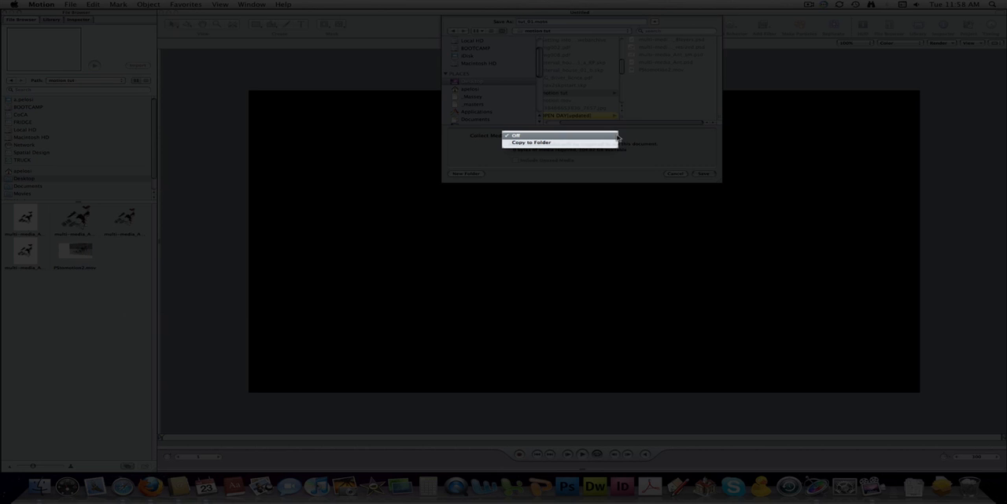
left_click(537, 143)
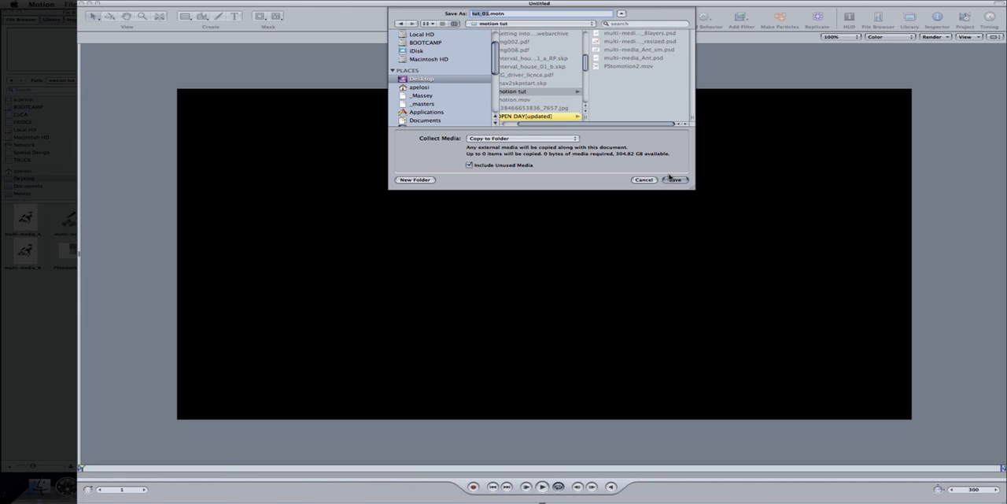
left_click(673, 179)
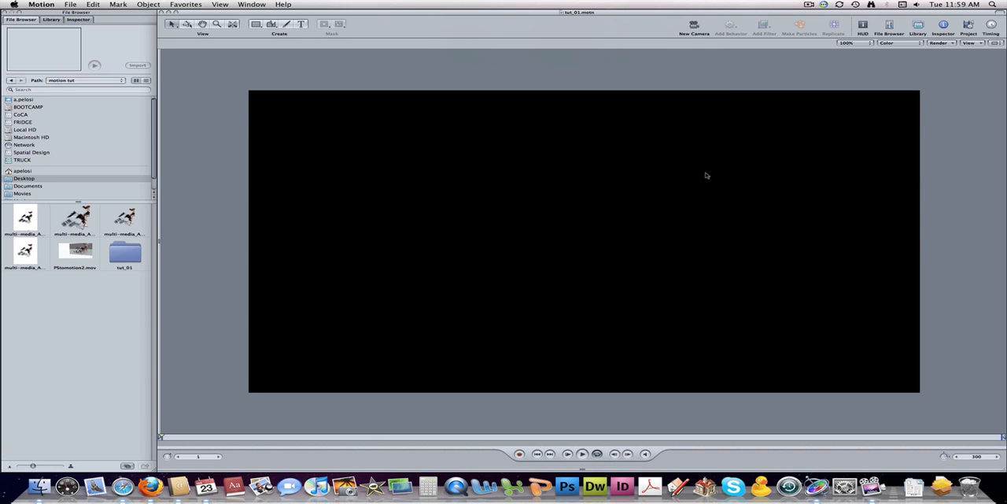